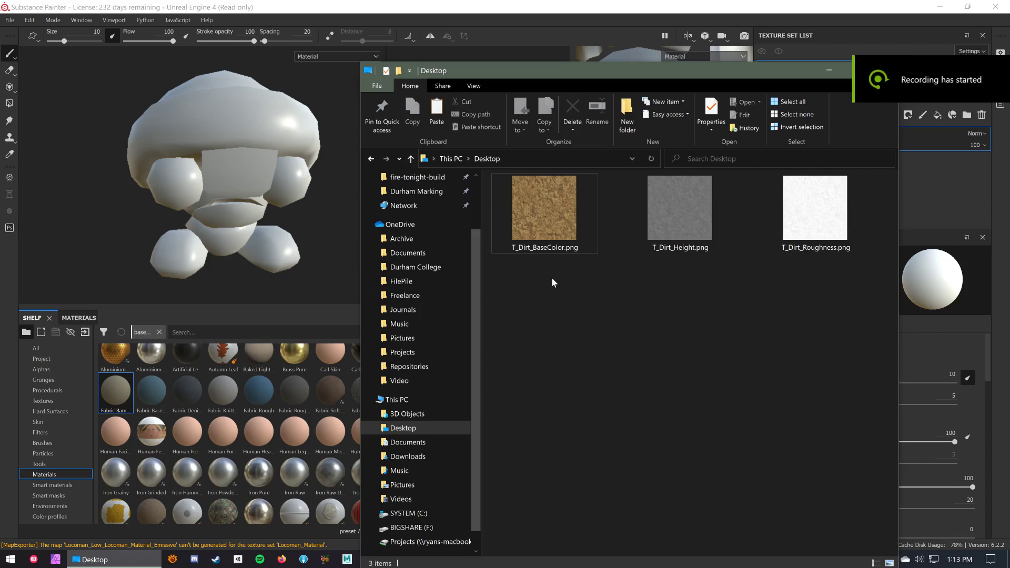
Click through the T_Dirt_BaseColor, T_Dirt_Height and T_Dirt_Roughness images on the Desktop
left_click(550, 231)
left_click(669, 227)
left_click(786, 222)
left_click(638, 232)
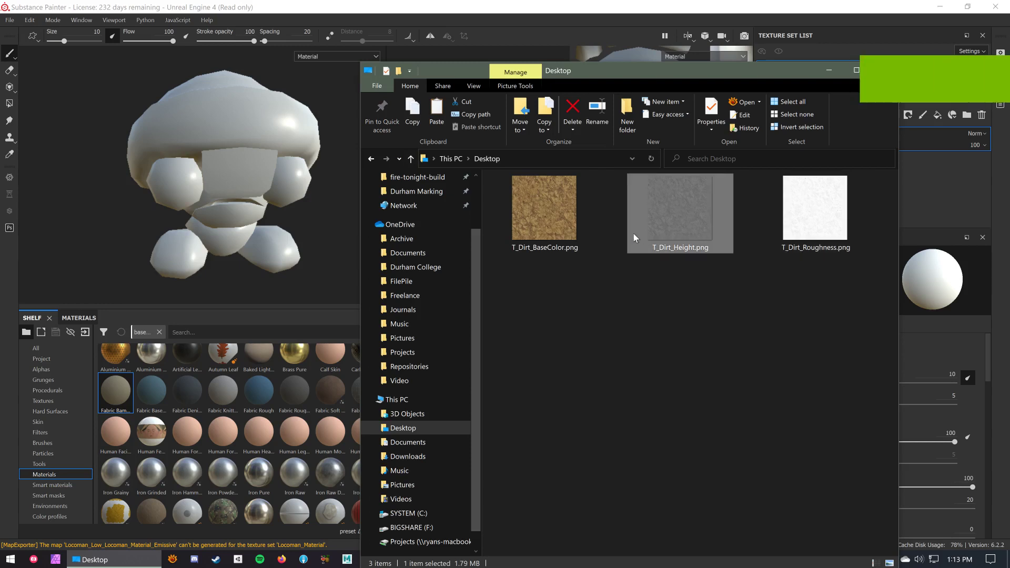
left_click(554, 227)
left_click(677, 228)
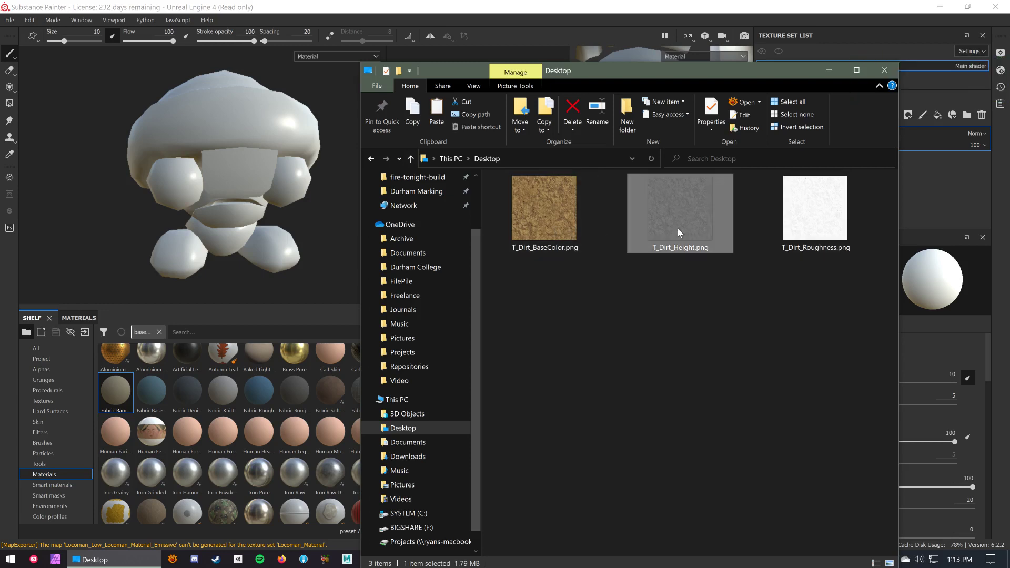
left_click(784, 206)
left_click(562, 233)
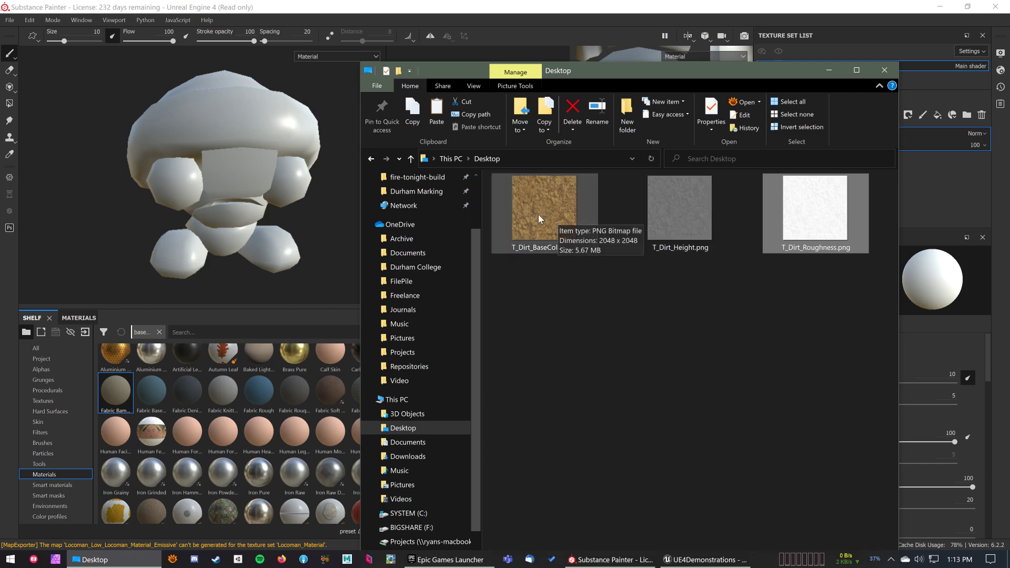
left_click(560, 304)
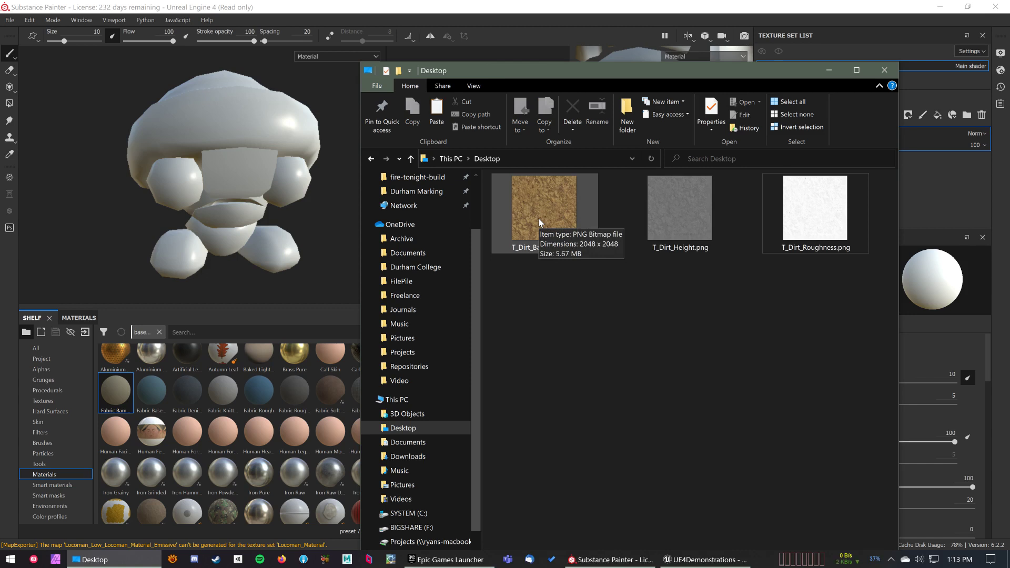
Look over the three T_Dirt textures again, then switch back to Substance Painter
left_click(544, 238)
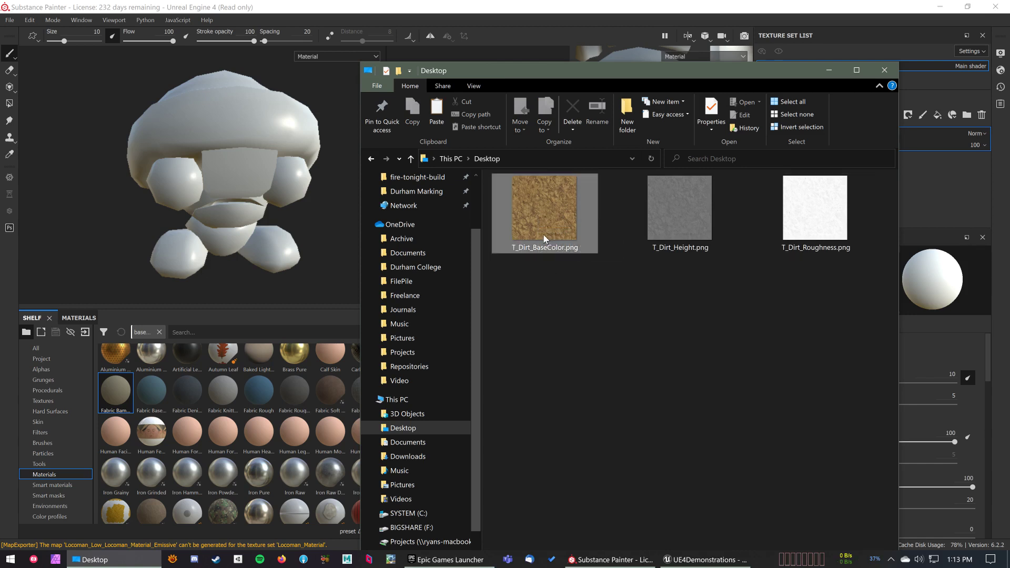
left_click(678, 220)
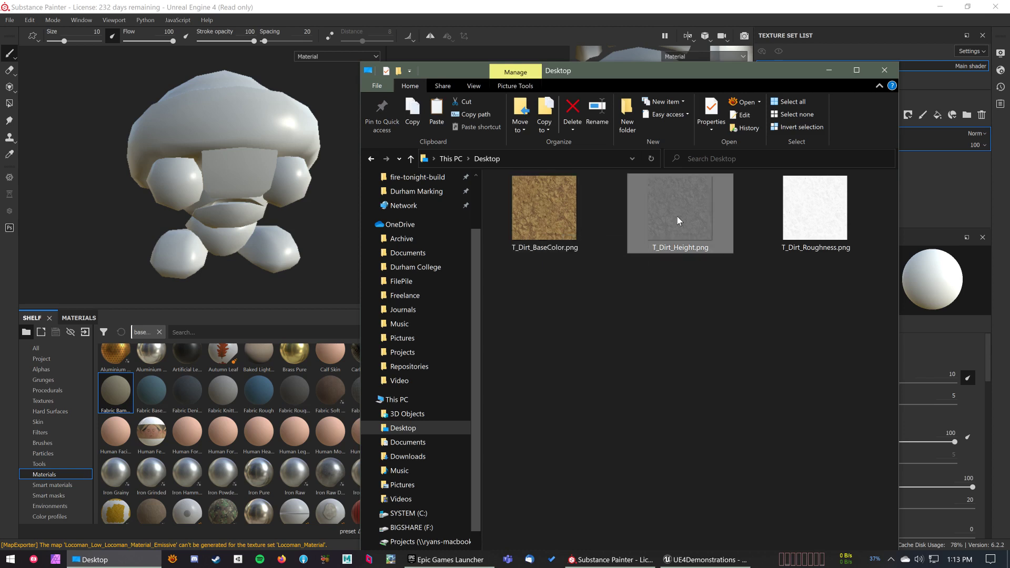
left_click(812, 217)
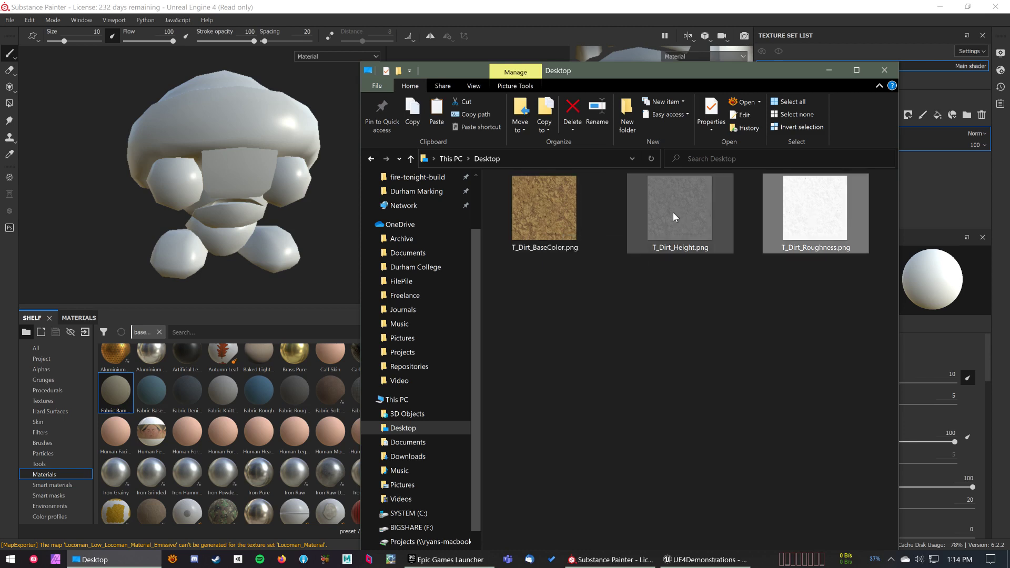
left_click(670, 212)
left_click(810, 220)
left_click(678, 217)
left_click(579, 223)
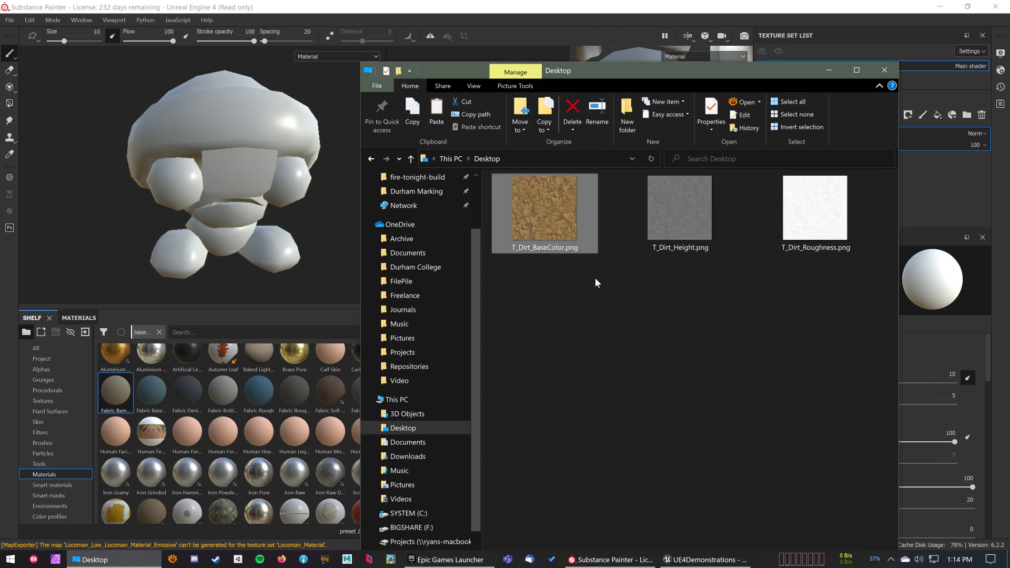
left_click(597, 278)
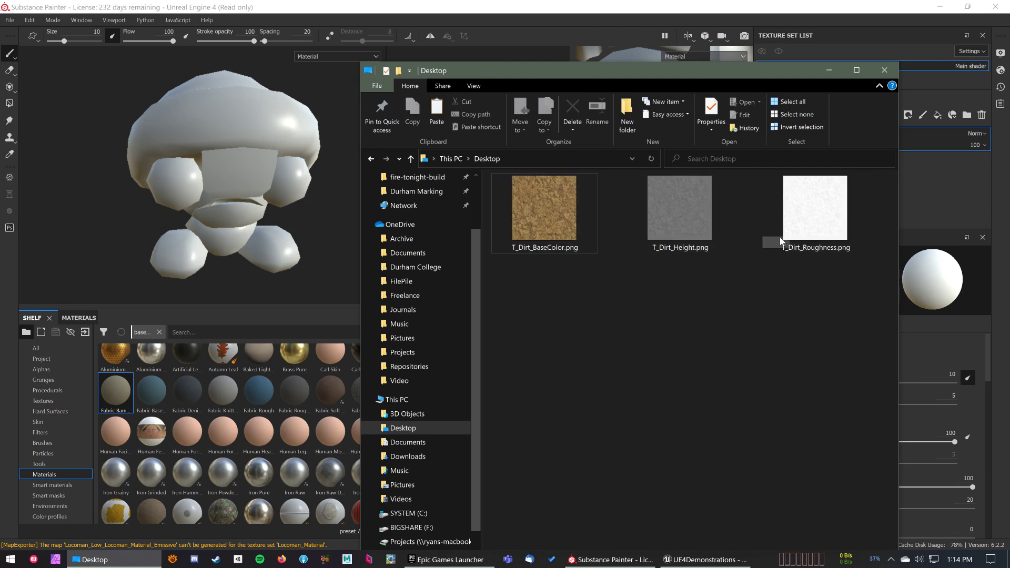
left_click(699, 238)
left_click(710, 262)
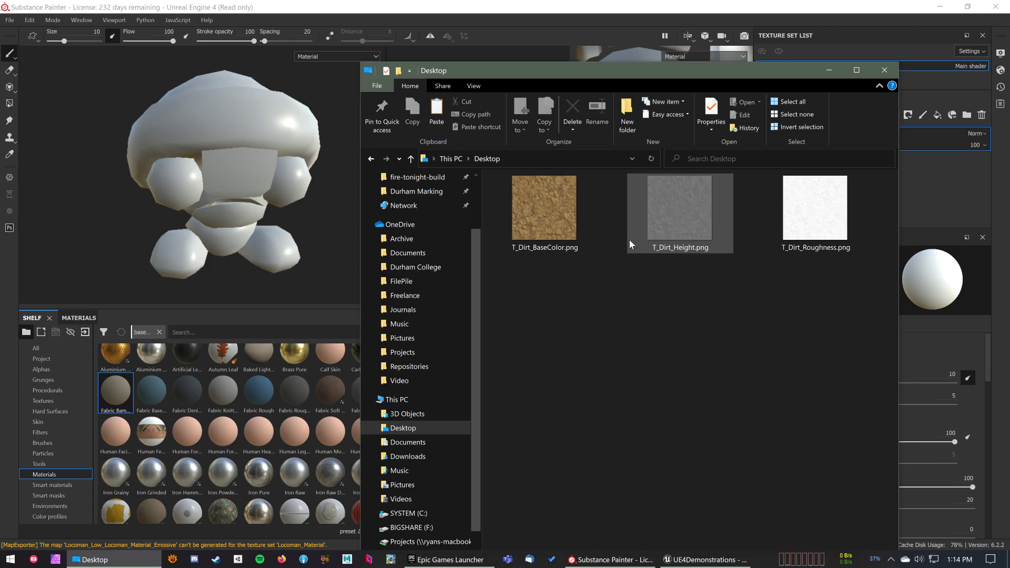
left_click(406, 20)
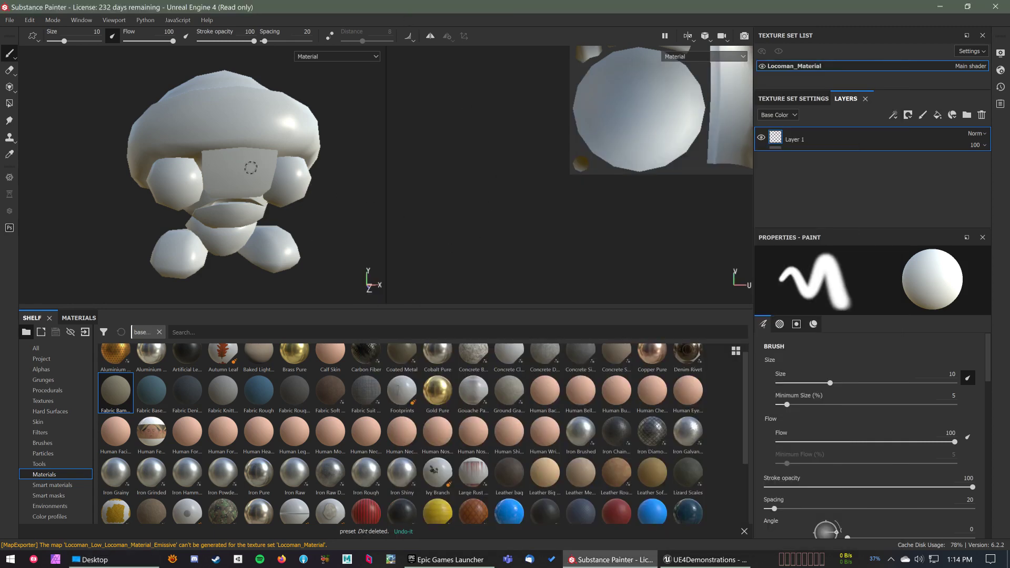
Add the Desktop's T_Dirt_BaseColor, T_Dirt_Height and T_Dirt_Roughness PNGs to the Import resources list
left_click(9, 20)
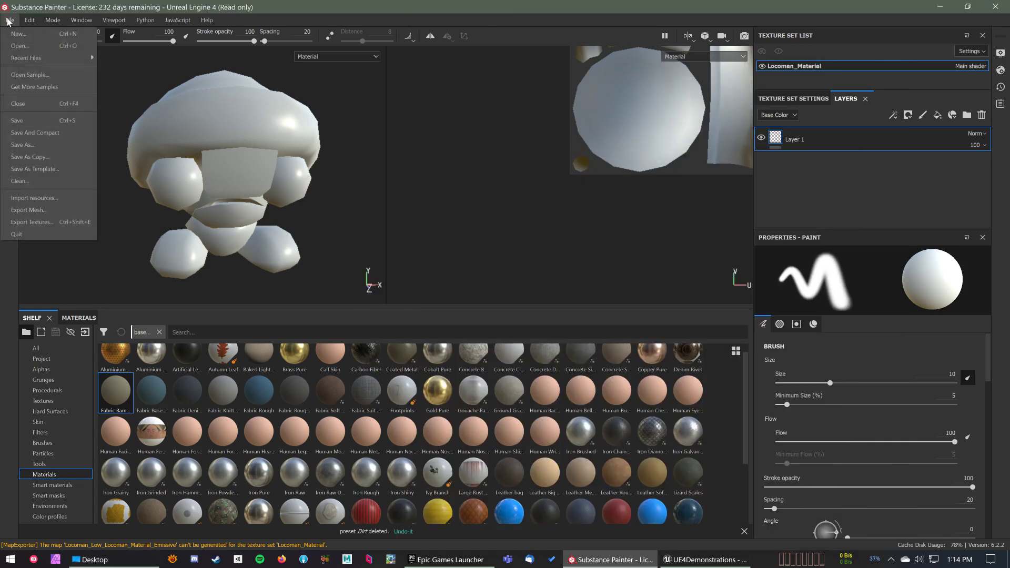
left_click(30, 197)
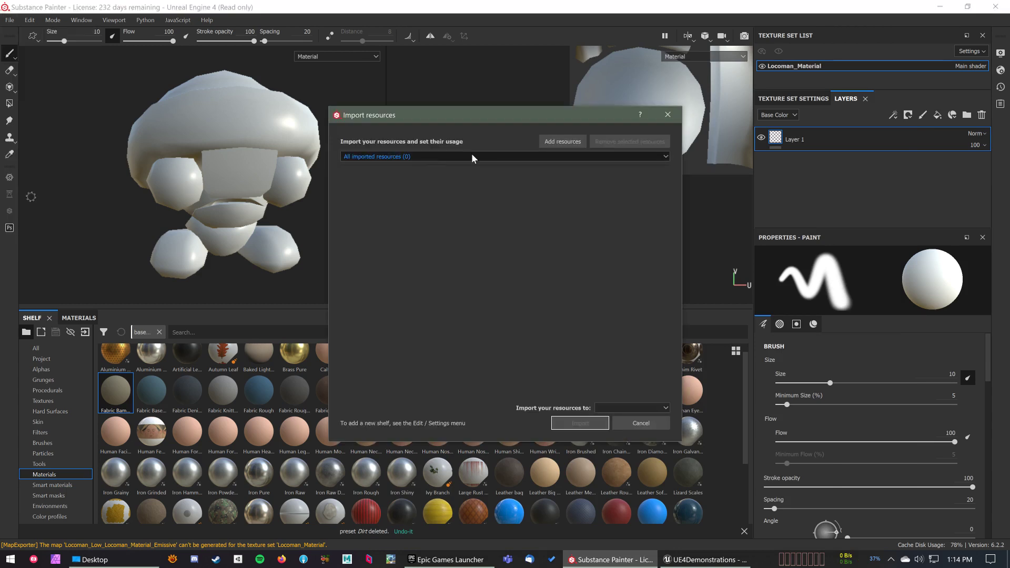
left_click(573, 141)
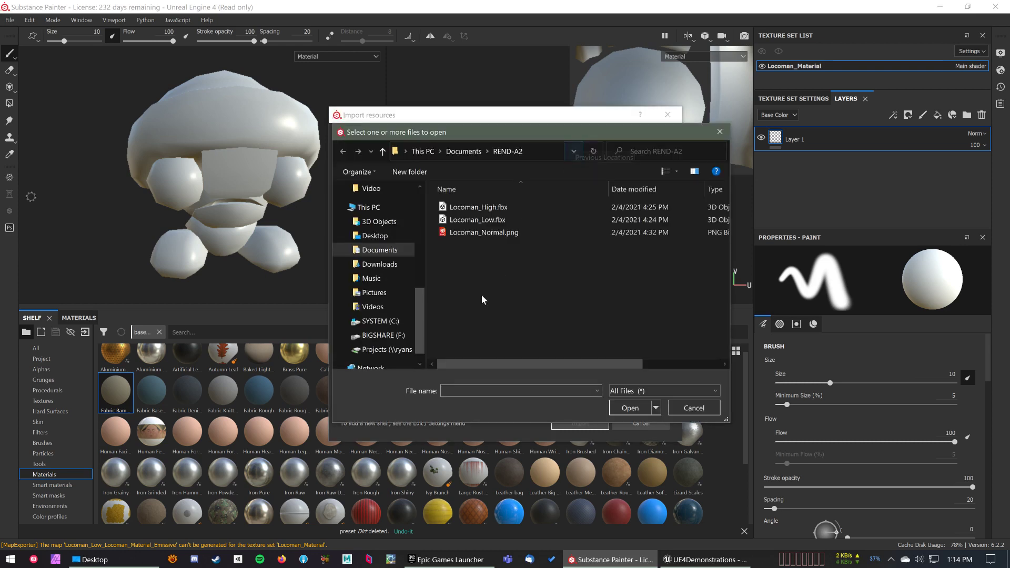
left_click(484, 232)
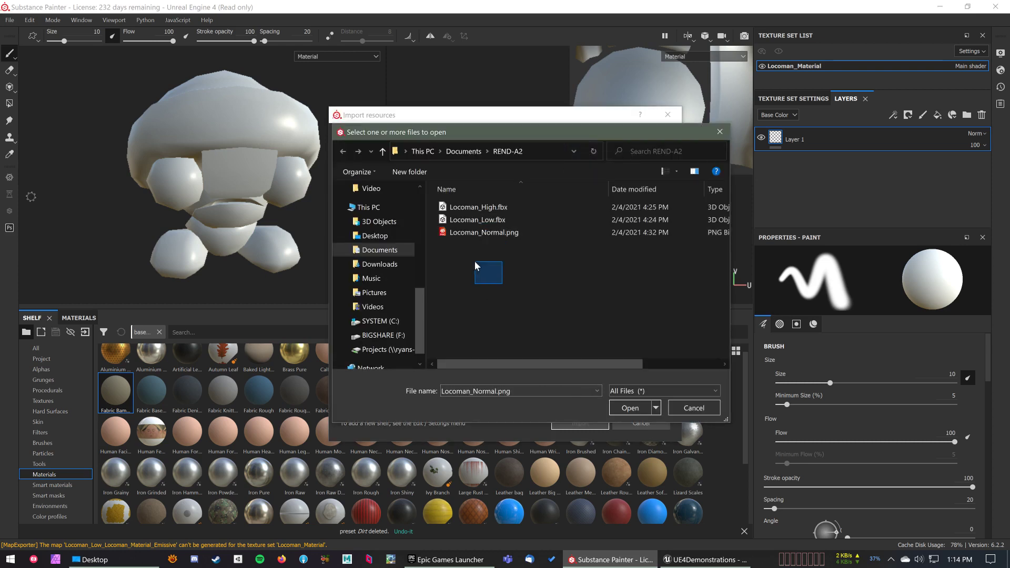
left_click(382, 243)
left_click_drag(465, 259, 471, 203)
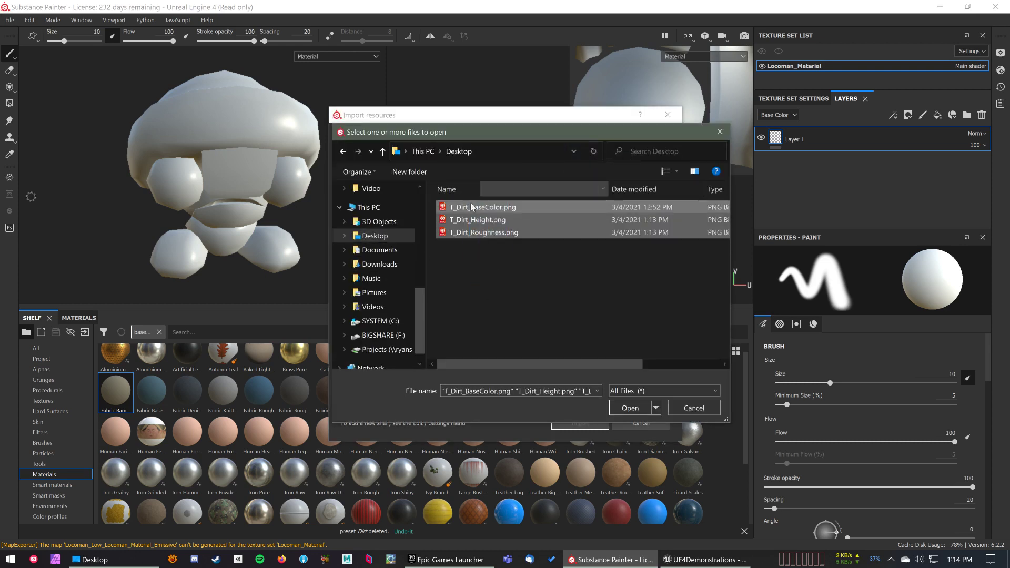
left_click(617, 409)
Set the usage of all three T_Dirt PNGs to texture
left_click(643, 173)
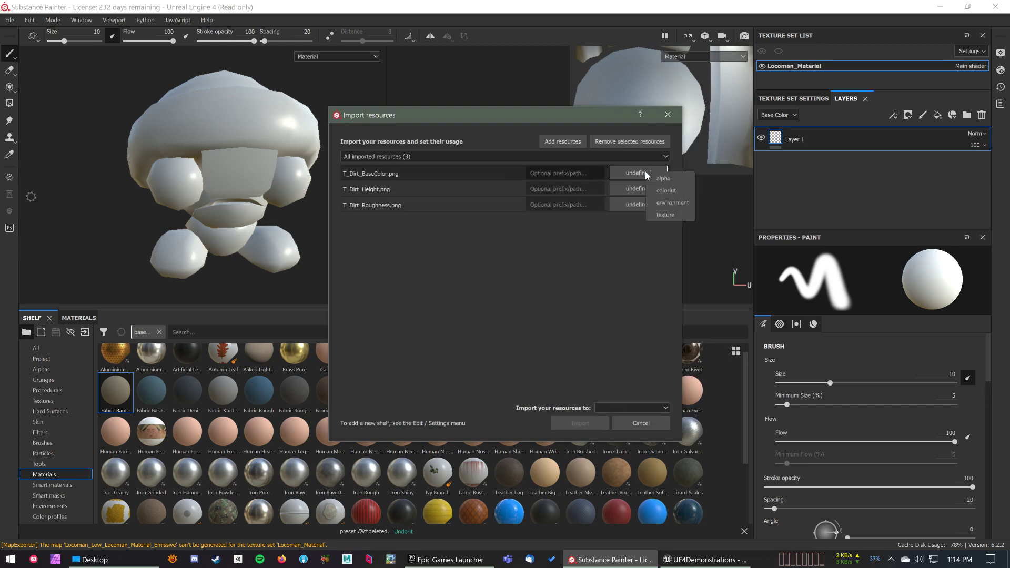
left_click(665, 214)
left_click(648, 188)
left_click(665, 230)
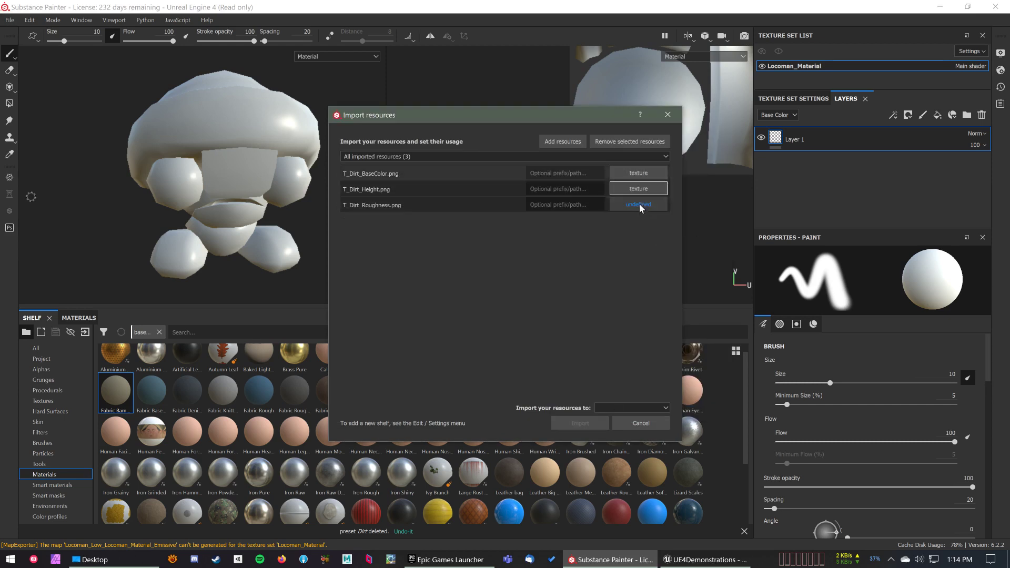
left_click(638, 204)
left_click(655, 245)
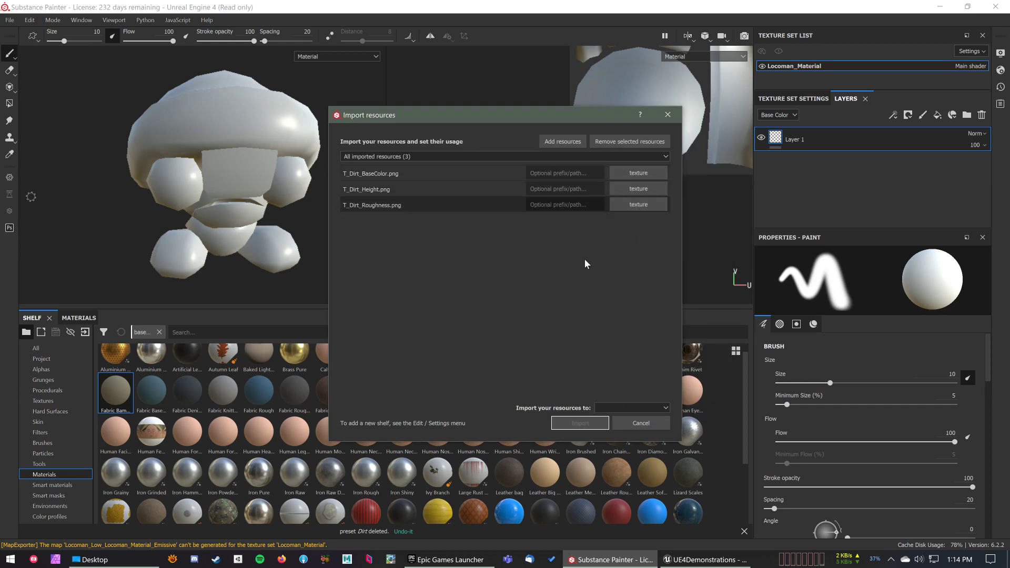
Import the dirt textures into the 'Unreal Engine 4' project
left_click(600, 411)
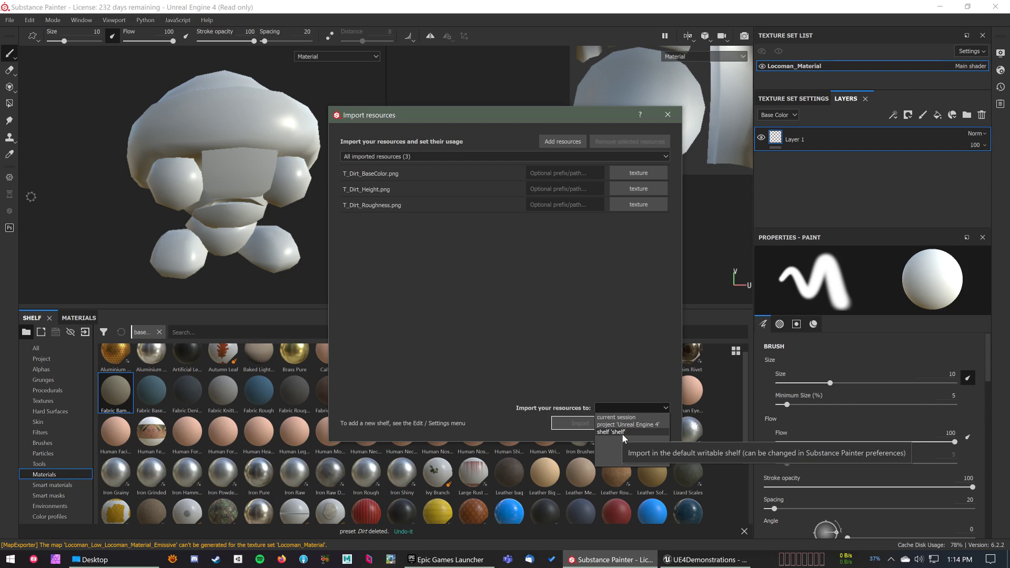
left_click(649, 426)
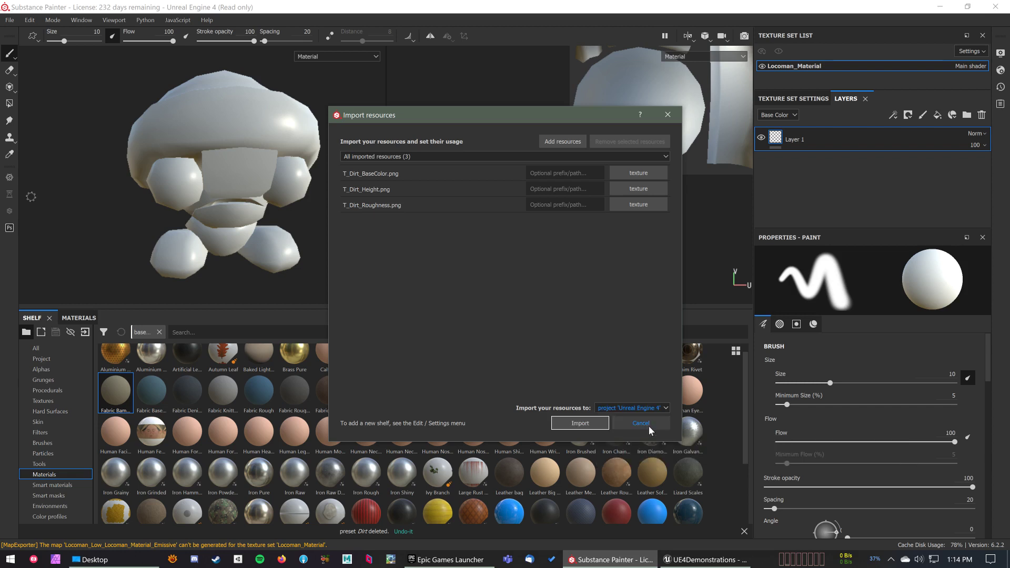
left_click(581, 423)
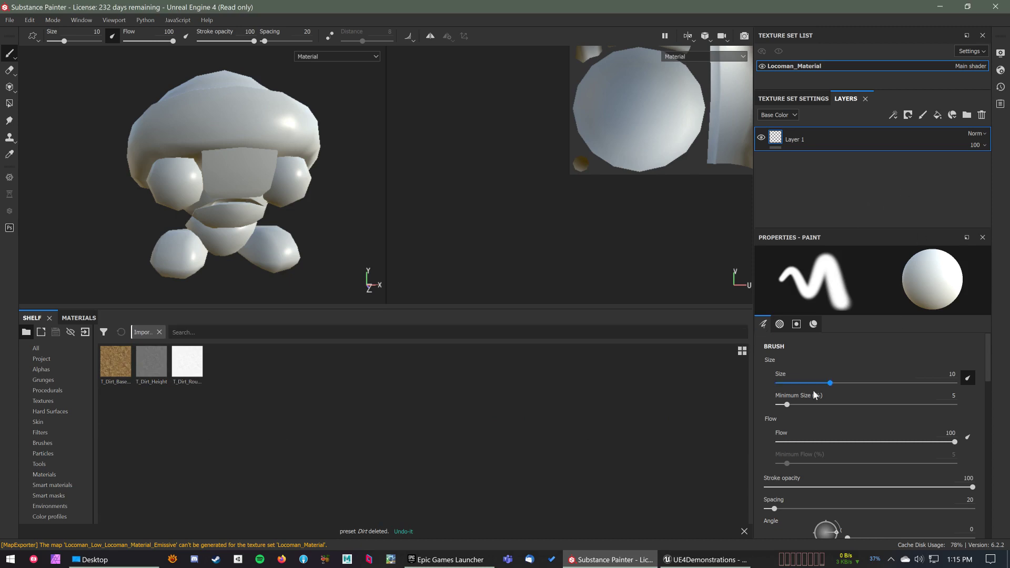
Add a fill layer above Layer 1 and switch off its nrm channel
left_click(932, 119)
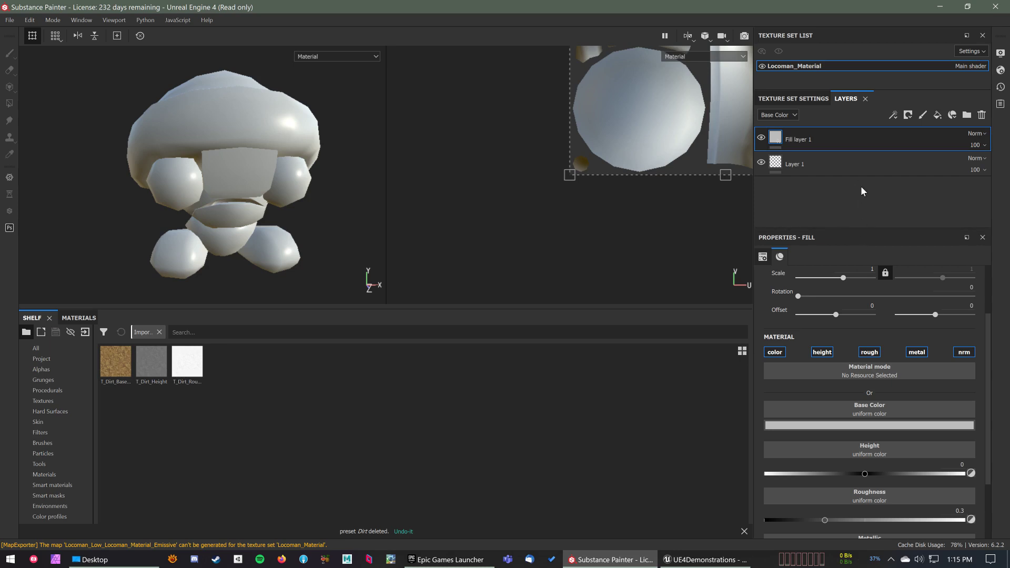
left_click(963, 352)
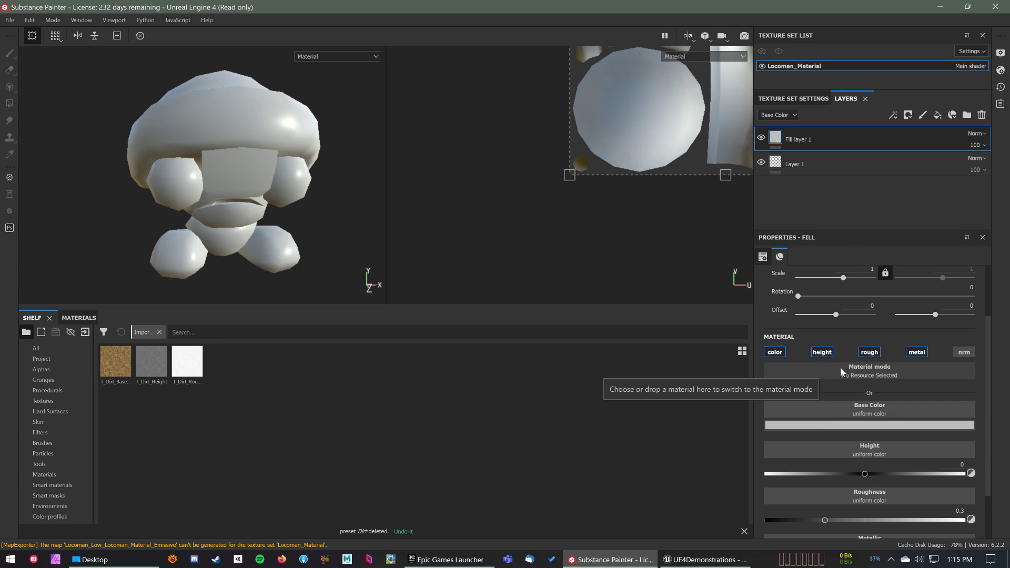
Assign T_Dirt_BaseColor to the fill layer's base color, searching 't_dir'
left_click(883, 411)
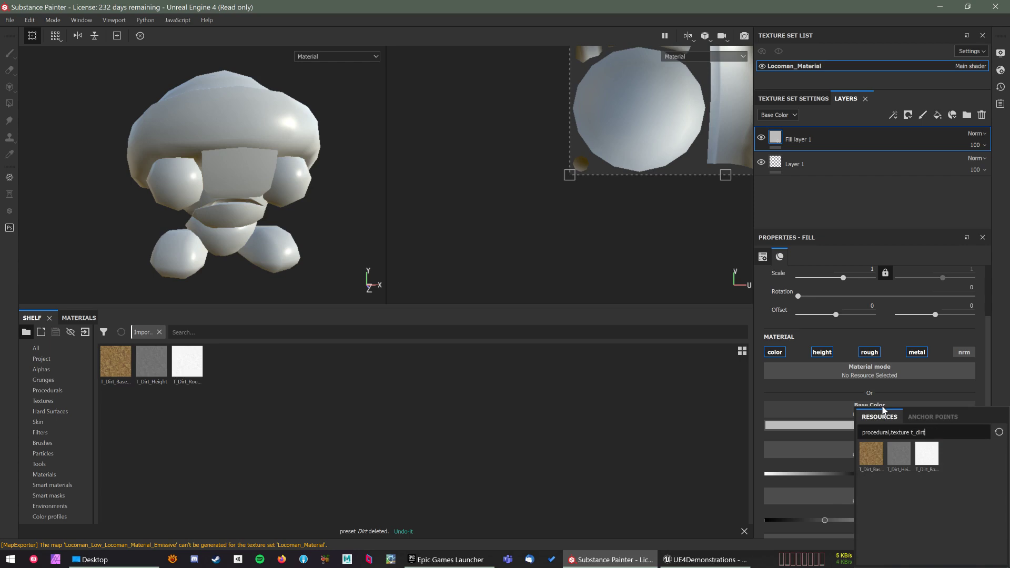
key("BackSpace")
key("BackSpace")
key("BackSpace")
key("BackSpace")
key("BackSpace")
key("BackSpace")
key("BackSpace")
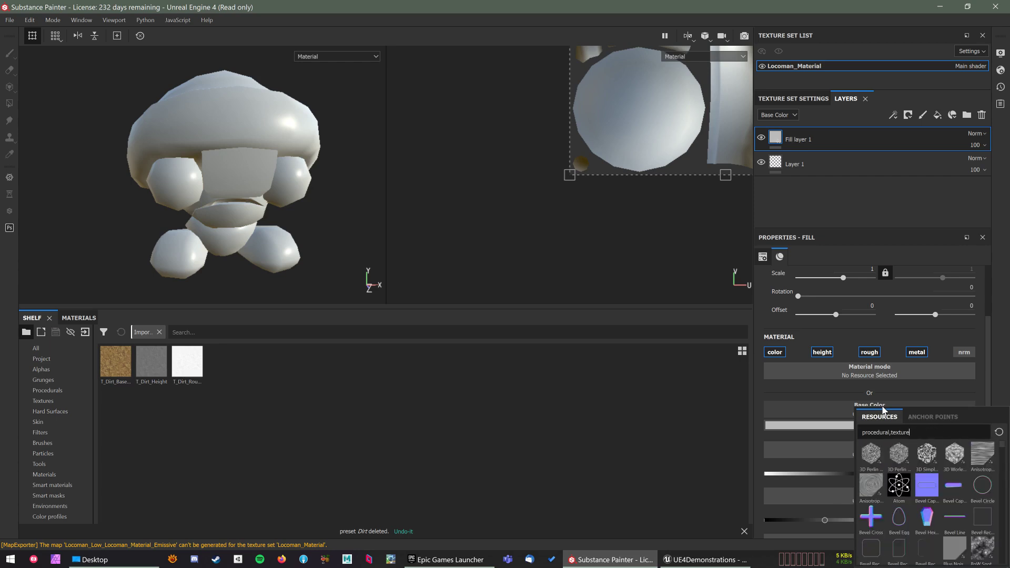
type("t_dirt")
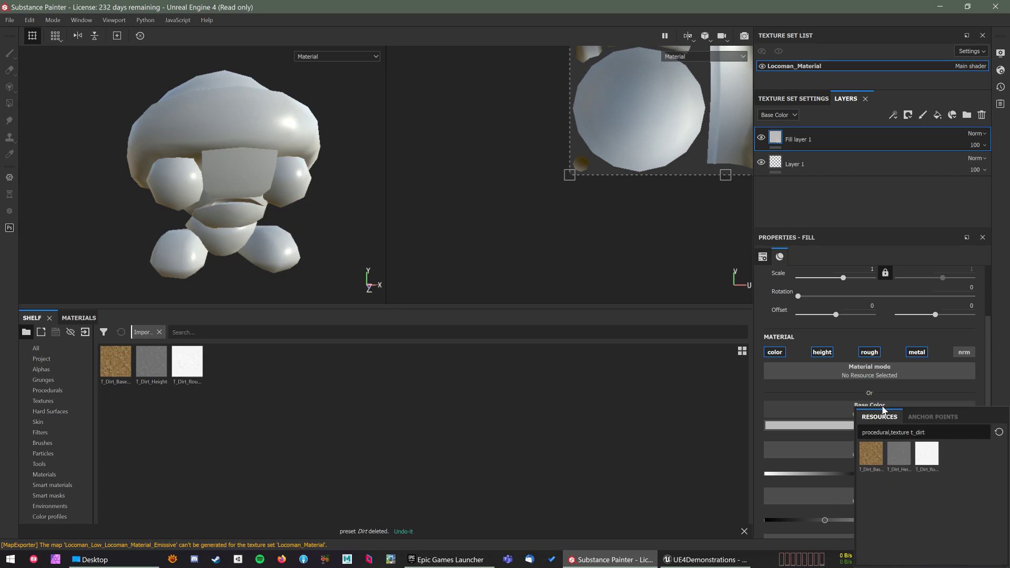
left_click(871, 455)
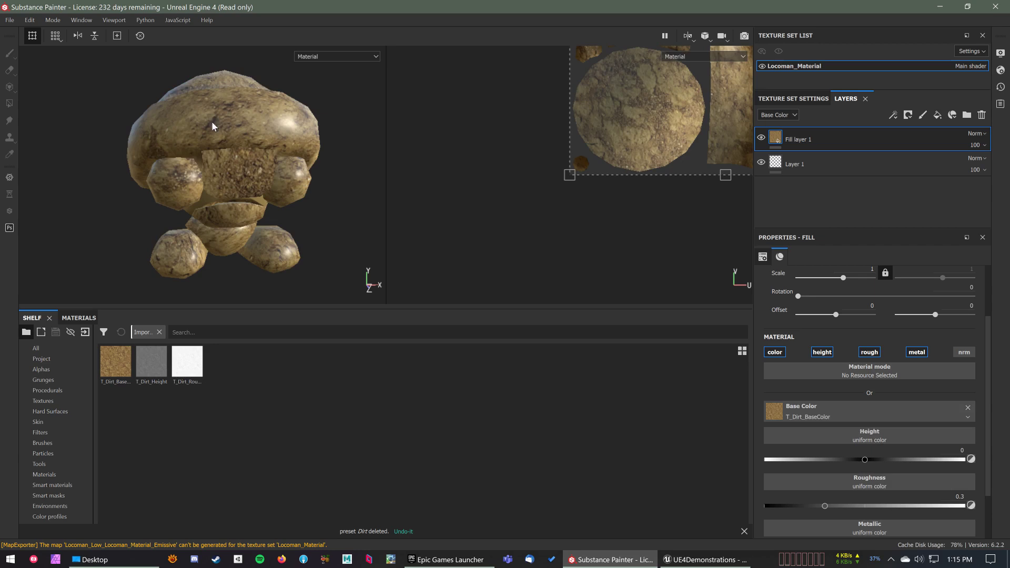
Assign T_Dirt_Height and T_Dirt_Roughness to the height and roughness slots, then inspect the model
scroll(855, 451, "down", 1)
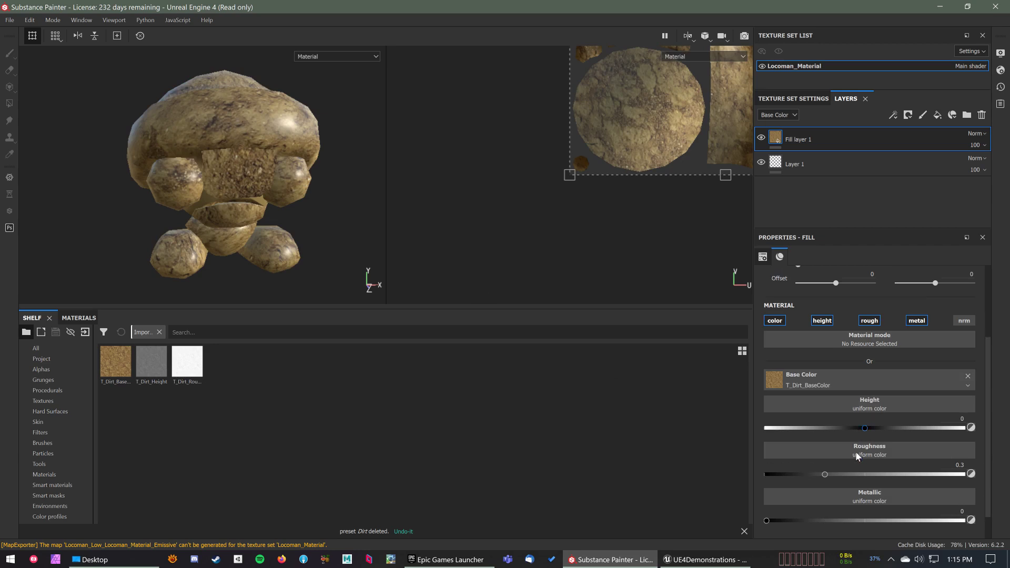
left_click(866, 406)
left_click(902, 297)
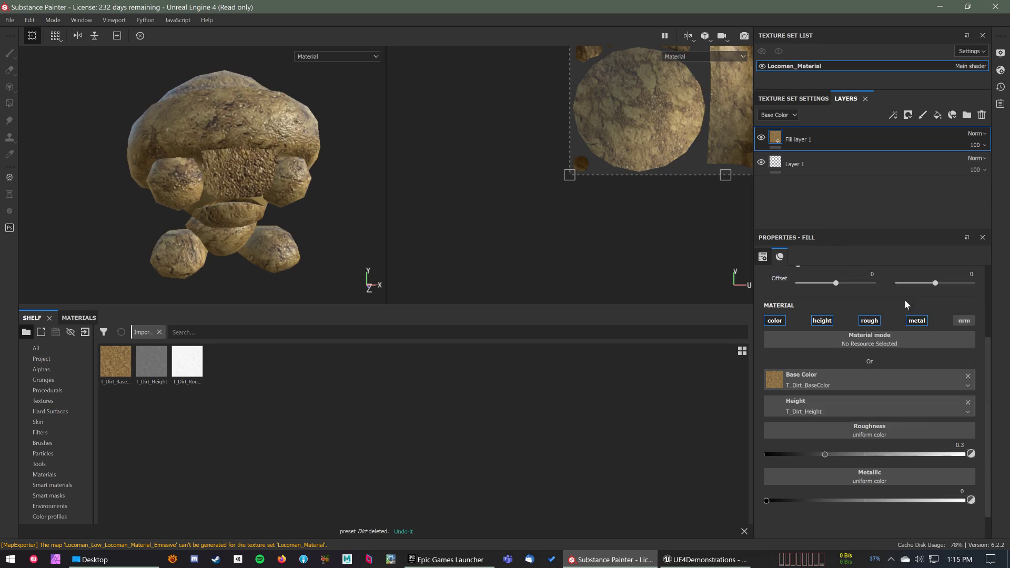
left_click(876, 429)
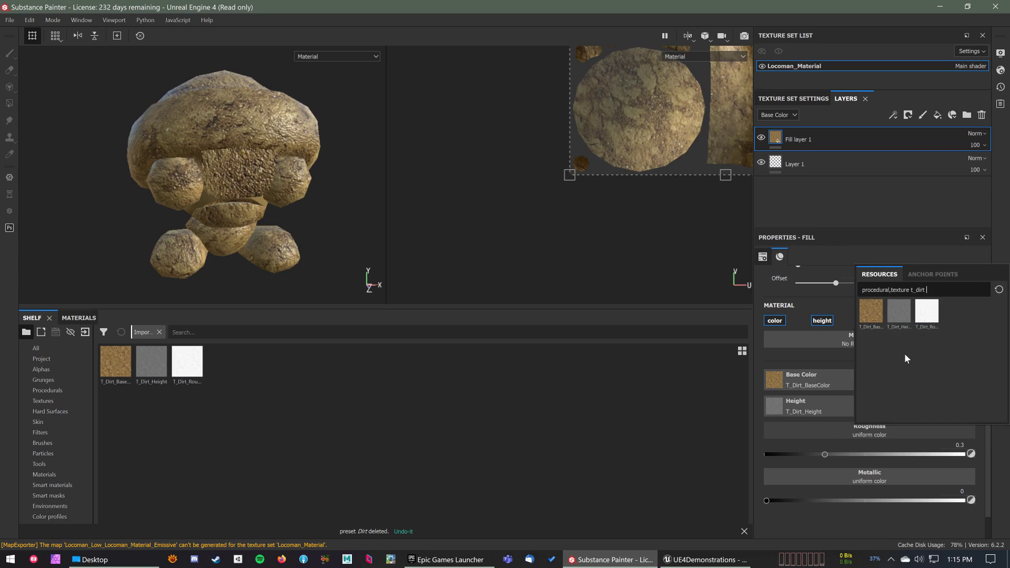
left_click(932, 317)
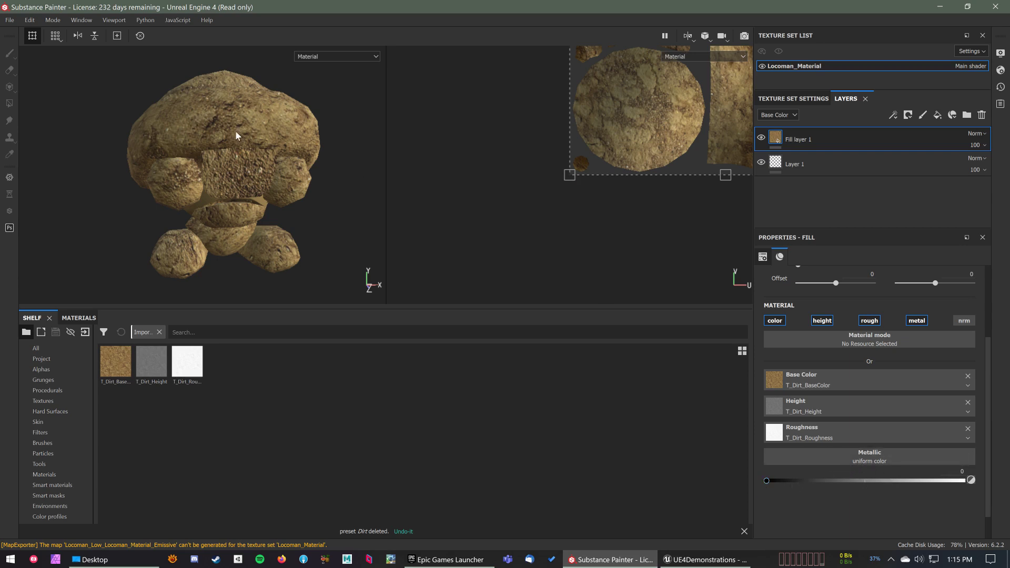
left_click_drag(304, 181, 234, 158, "alt")
mouse_move(235, 158)
right_mouse_down("alt")
mouse_move(205, 156)
mouse_move(248, 151)
mouse_move(215, 157)
mouse_move(215, 190)
right_mouse_up("alt")
scroll(214, 190, "down", 5)
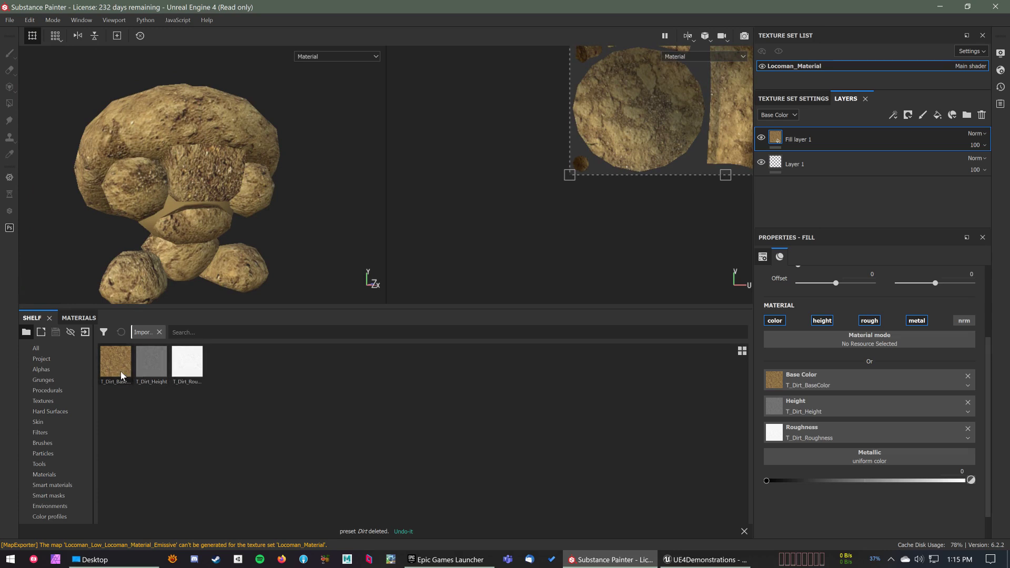
Apply a UV scale of 2 to Fill layer 1 and check the denser dirt tiling
scroll(892, 363, "up", 2)
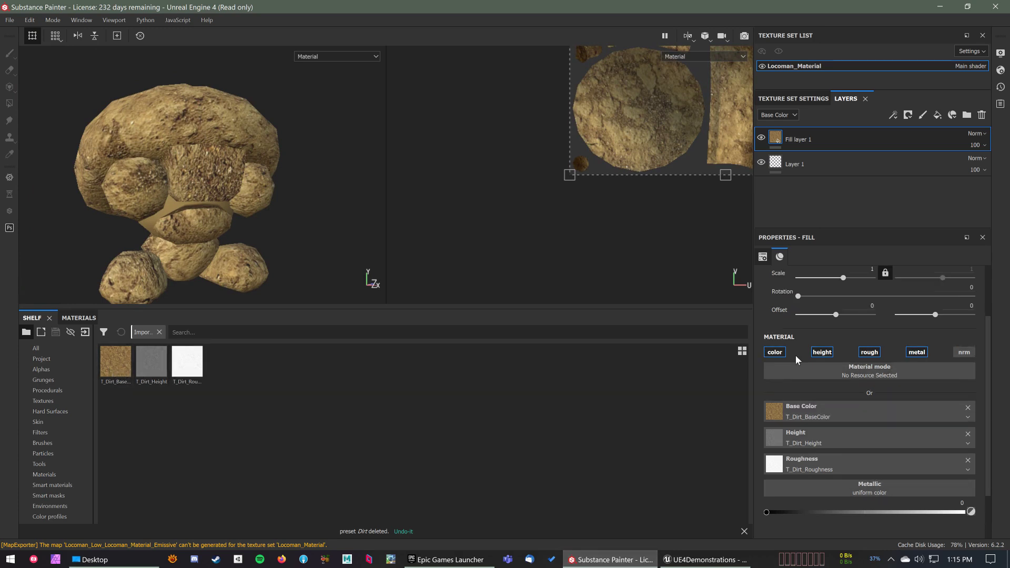
scroll(809, 368, "up", 2)
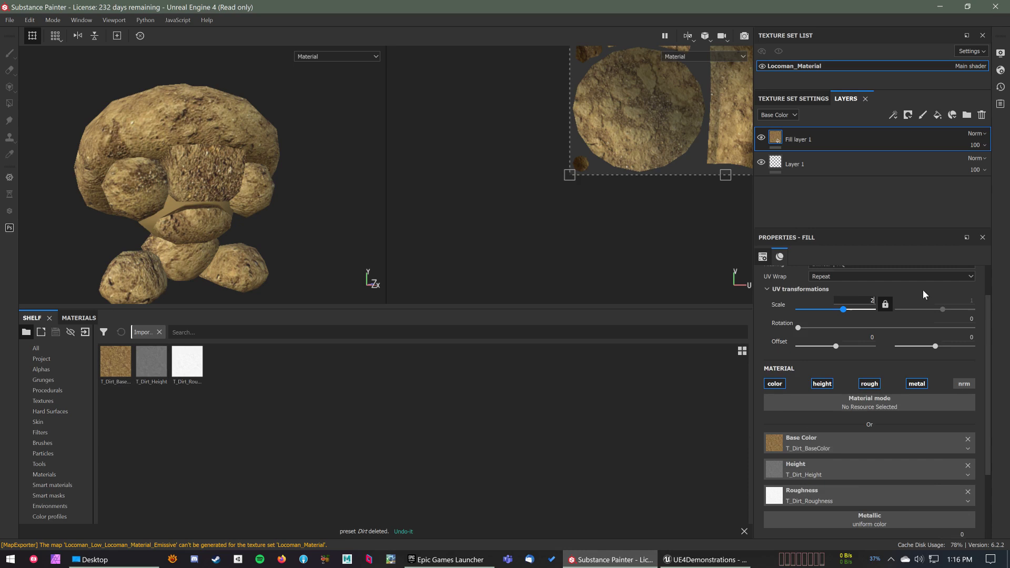
key("Return")
left_click_drag(284, 226, 326, 225, "alt")
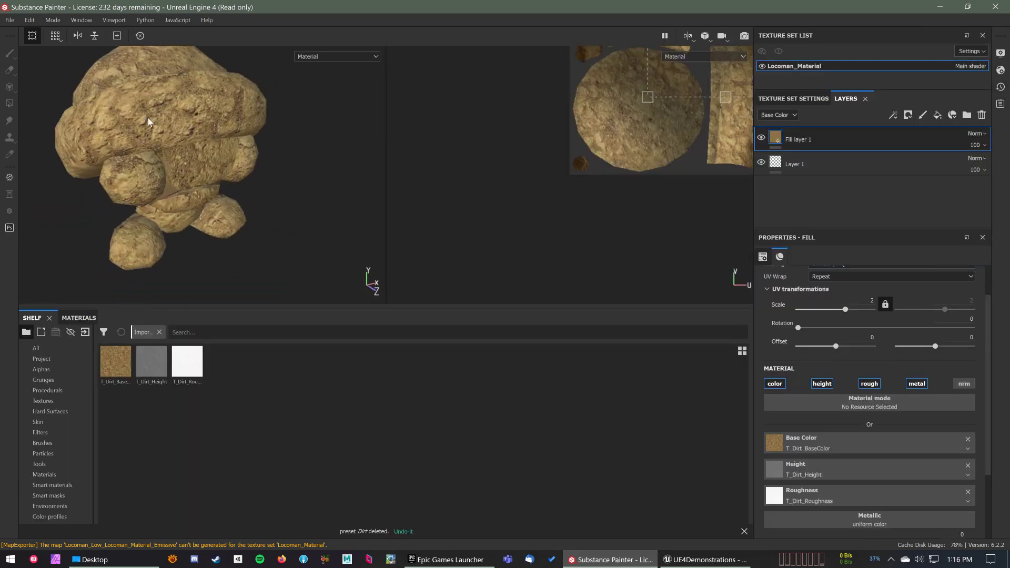
scroll(840, 426, "down", 2)
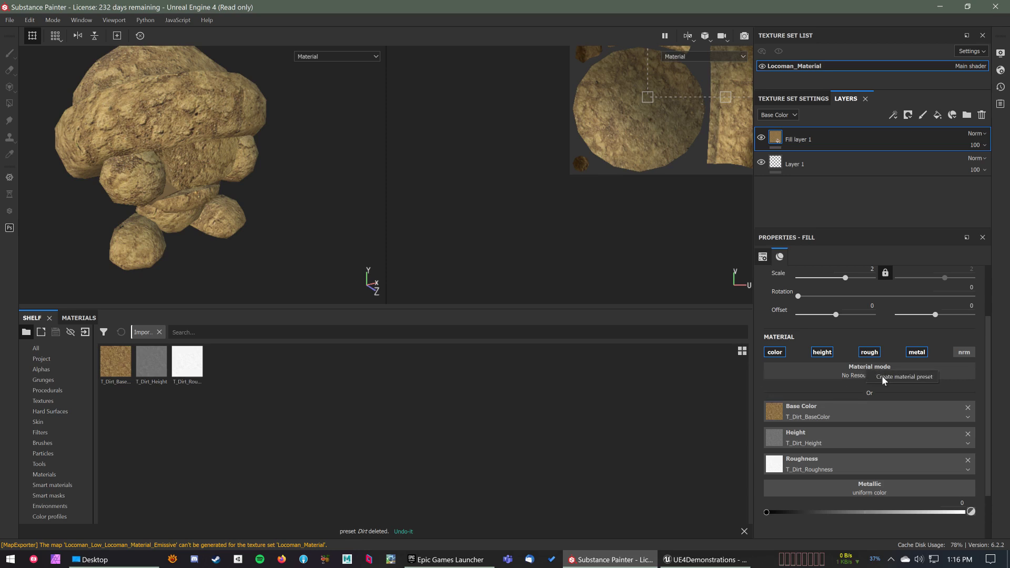
Create a material preset from the fill layer and rename it 'Dirt Custom' on the shelf
left_click(882, 376)
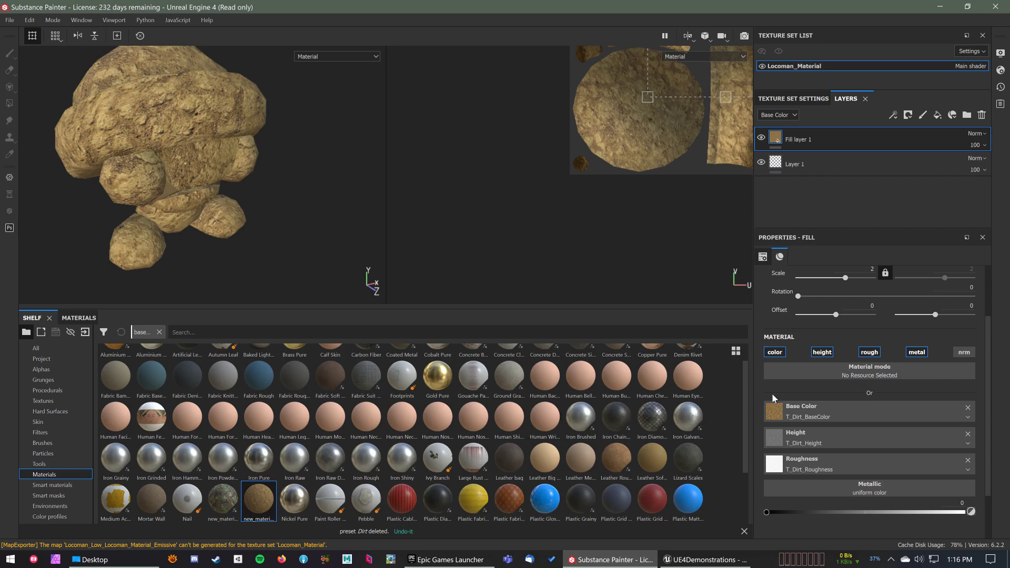
right_click(259, 509)
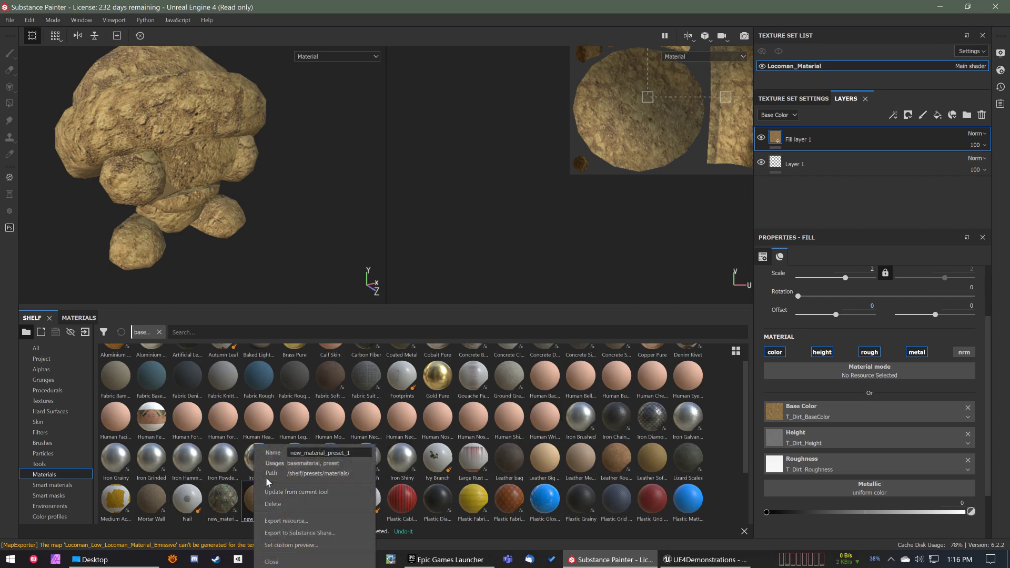
left_click(273, 504)
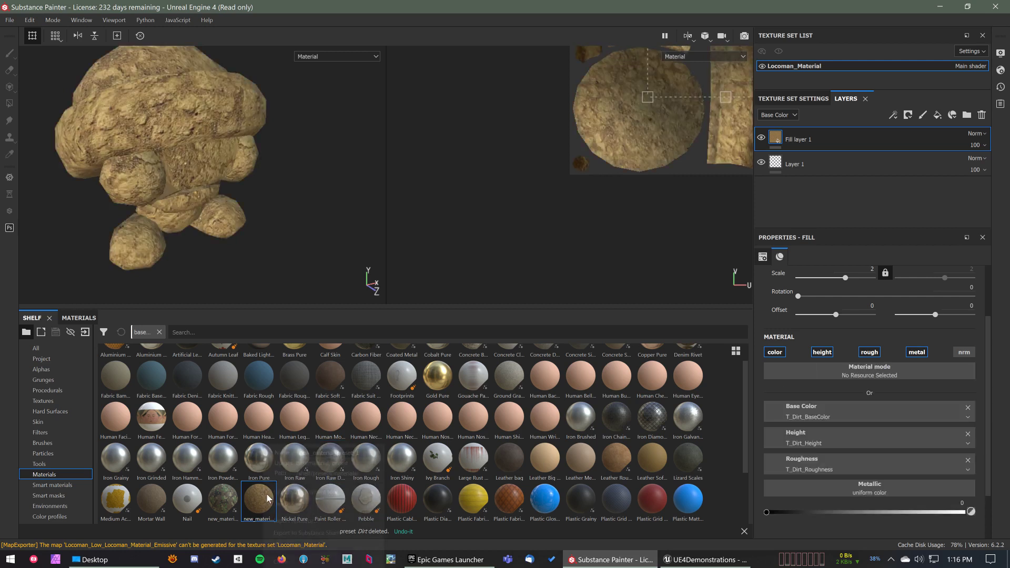
right_click(267, 499)
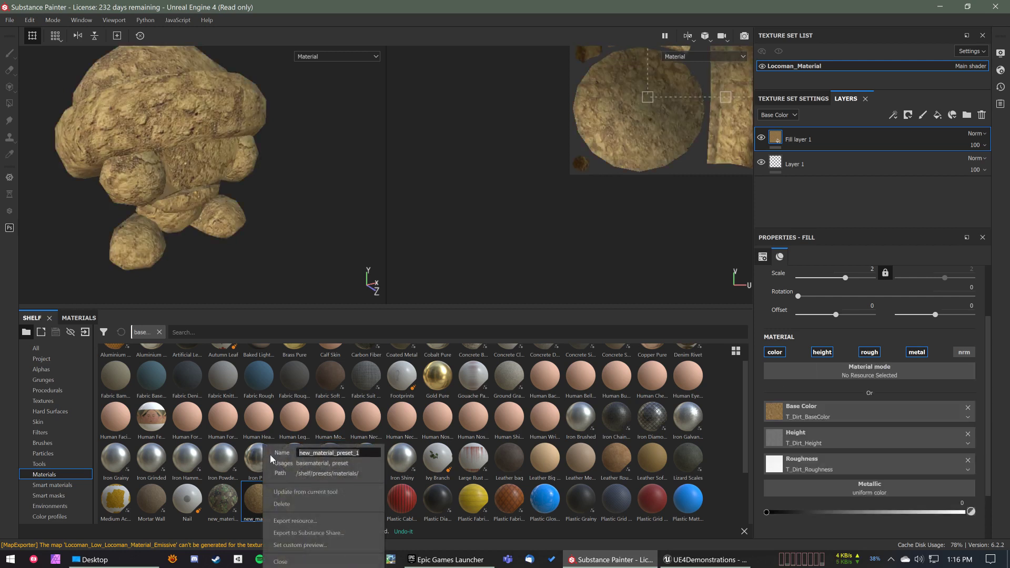
type("Dirt Custom")
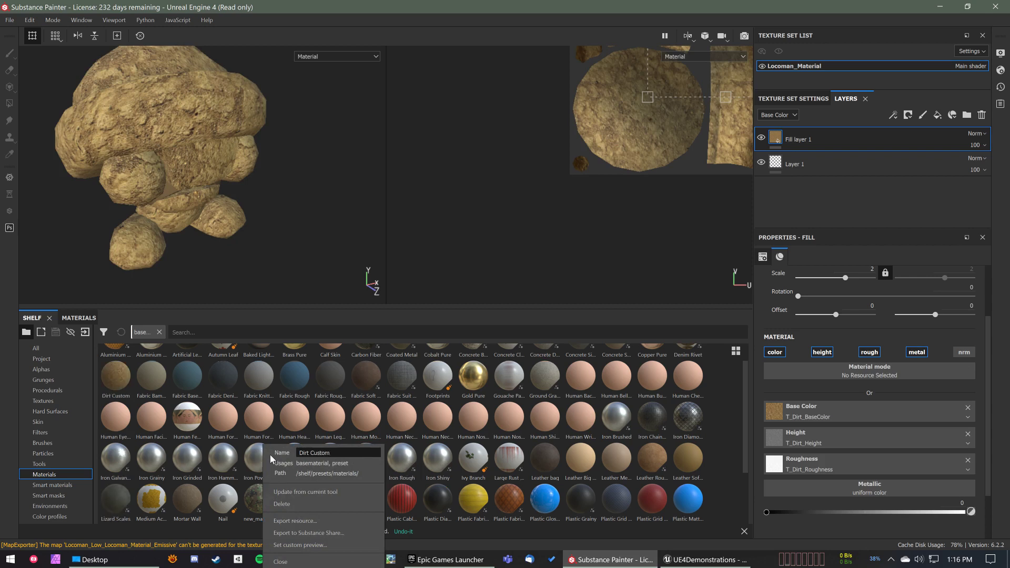
left_click(122, 382)
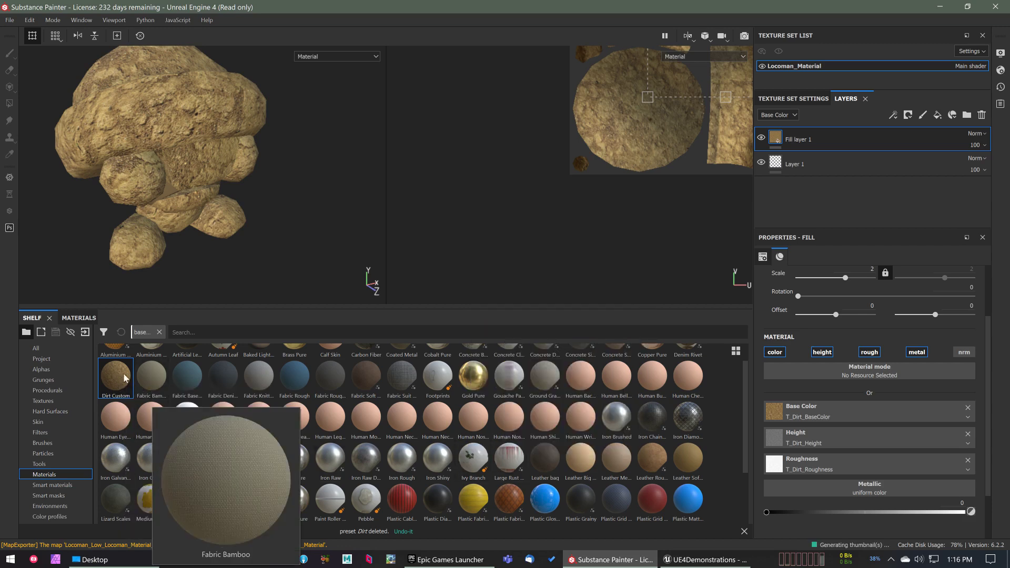
mouse_move(121, 379)
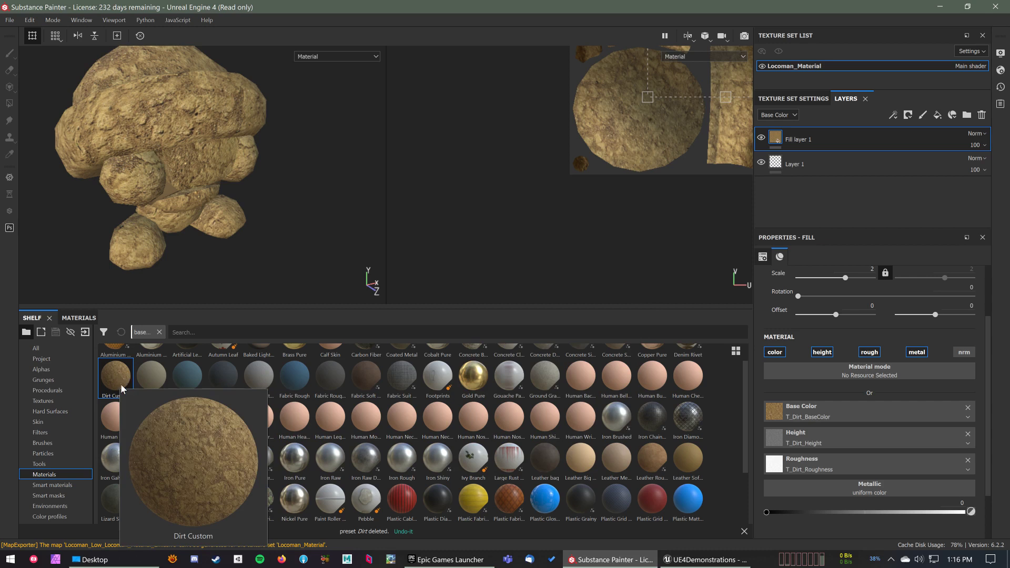